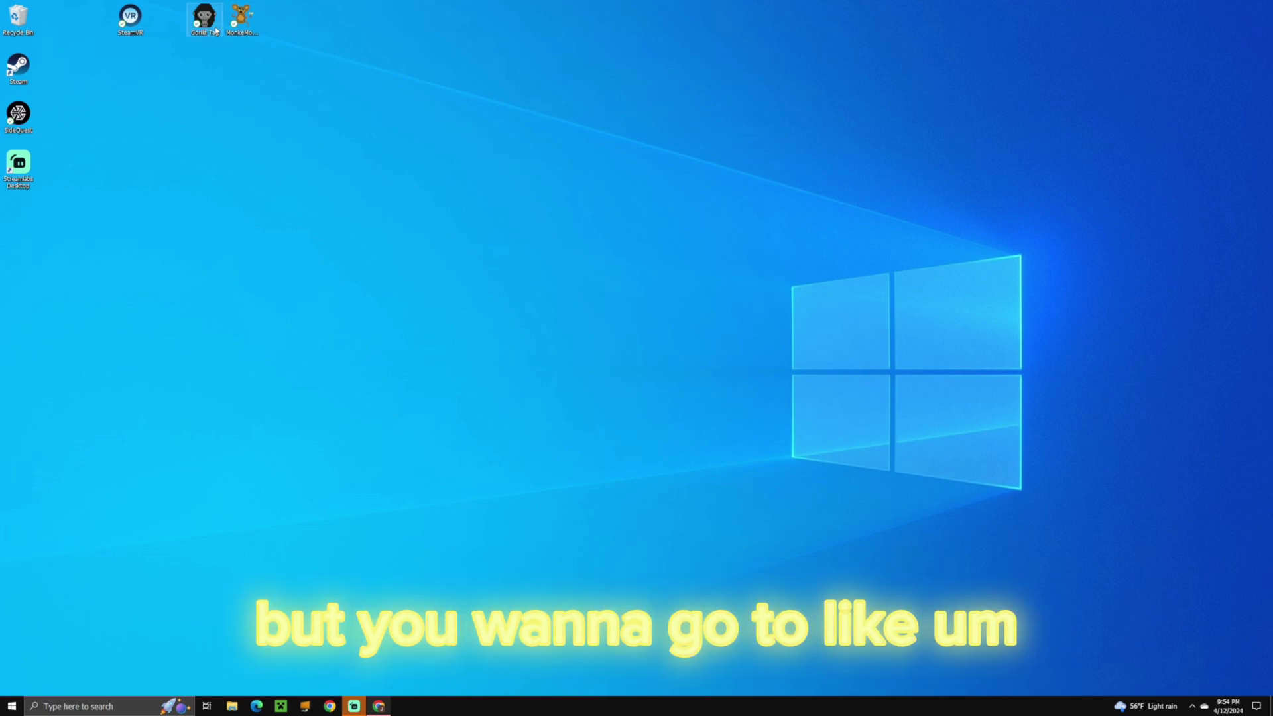
pyautogui.moveTo(113, 3); pyautogui.dragTo(239, 46)
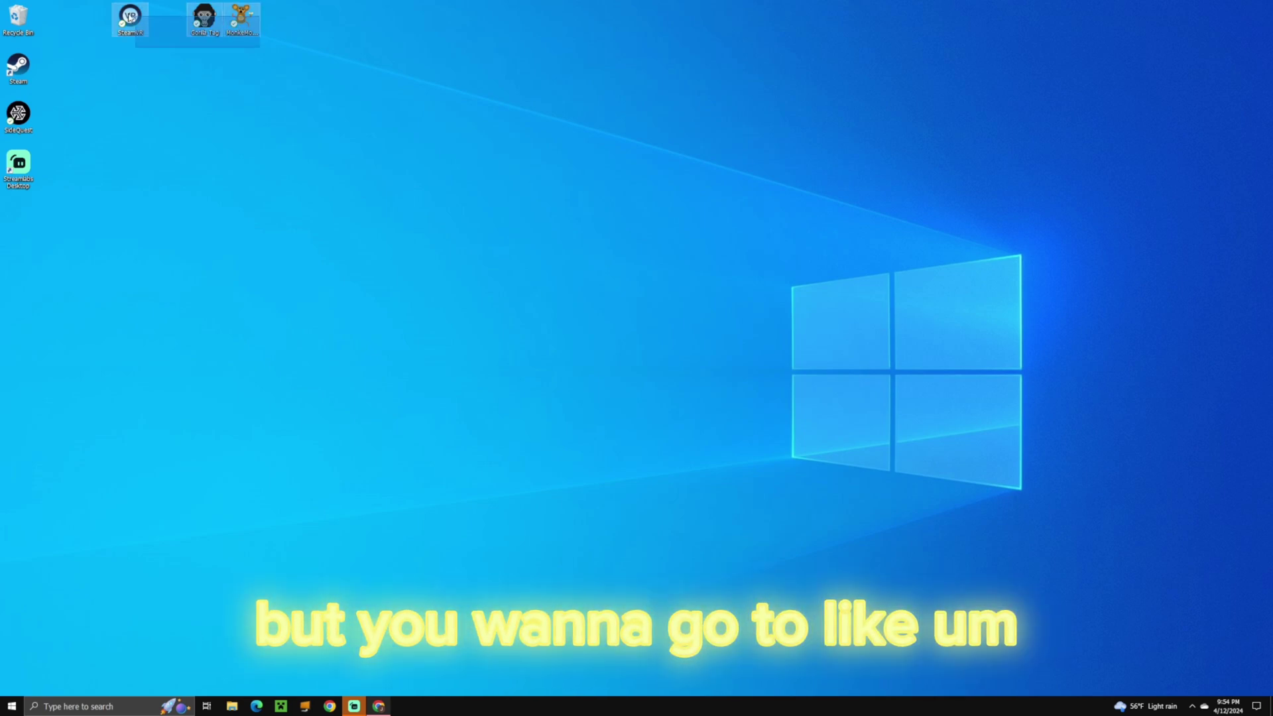
pyautogui.click(244, 45)
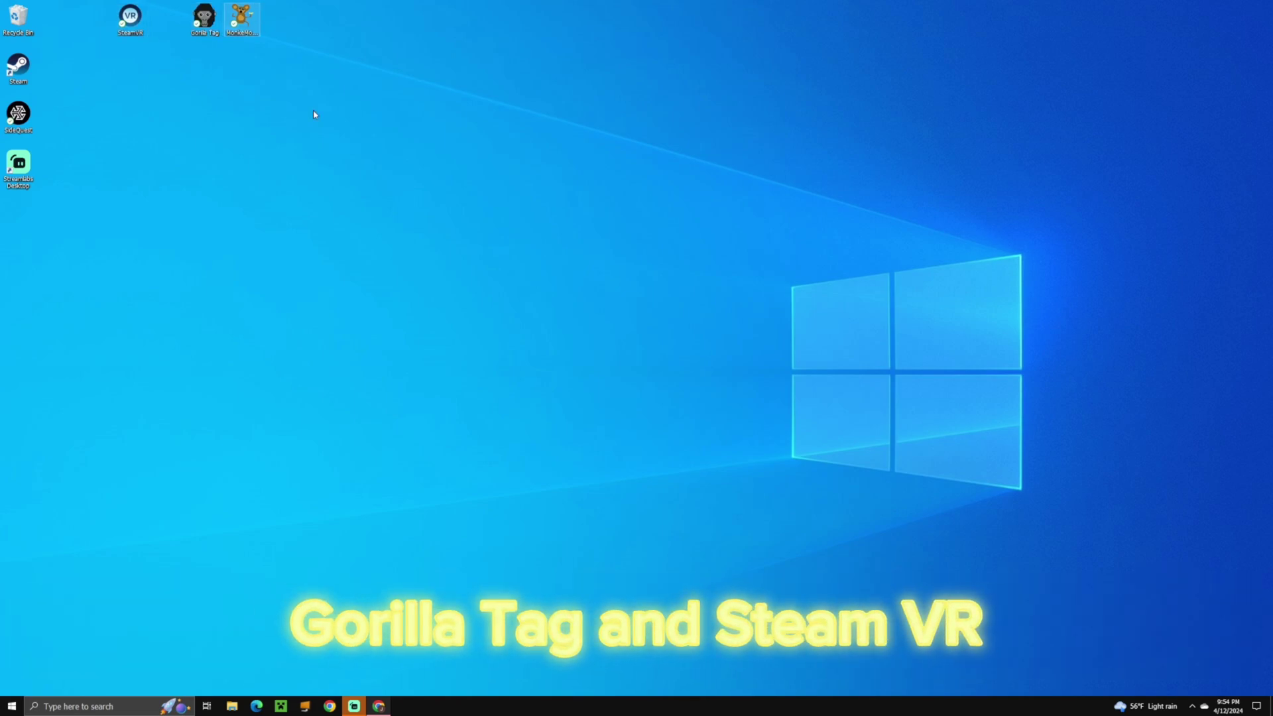
# Switch to Chrome and open the DeadlyKitten/MonkeModManager GitHub releases page from the "monke mod manager" search results.
pyautogui.click(374, 707)
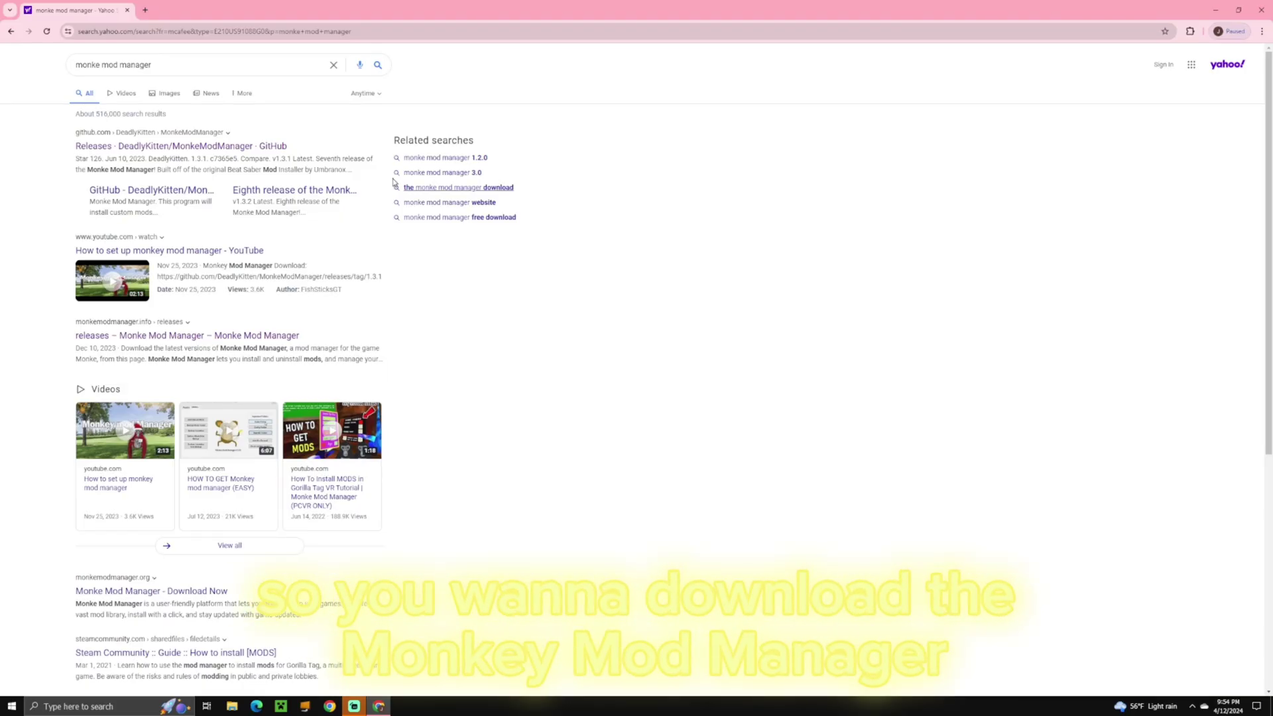
pyautogui.tripleClick(169, 66)
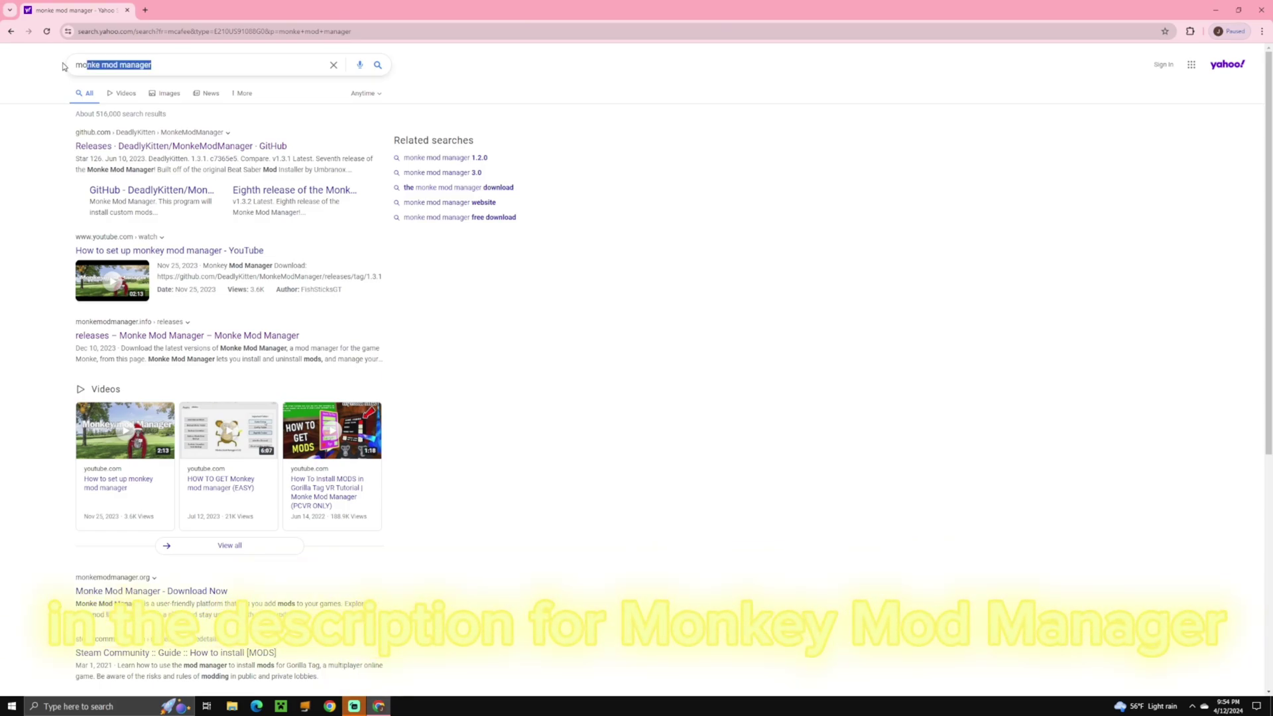
pyautogui.click(73, 67)
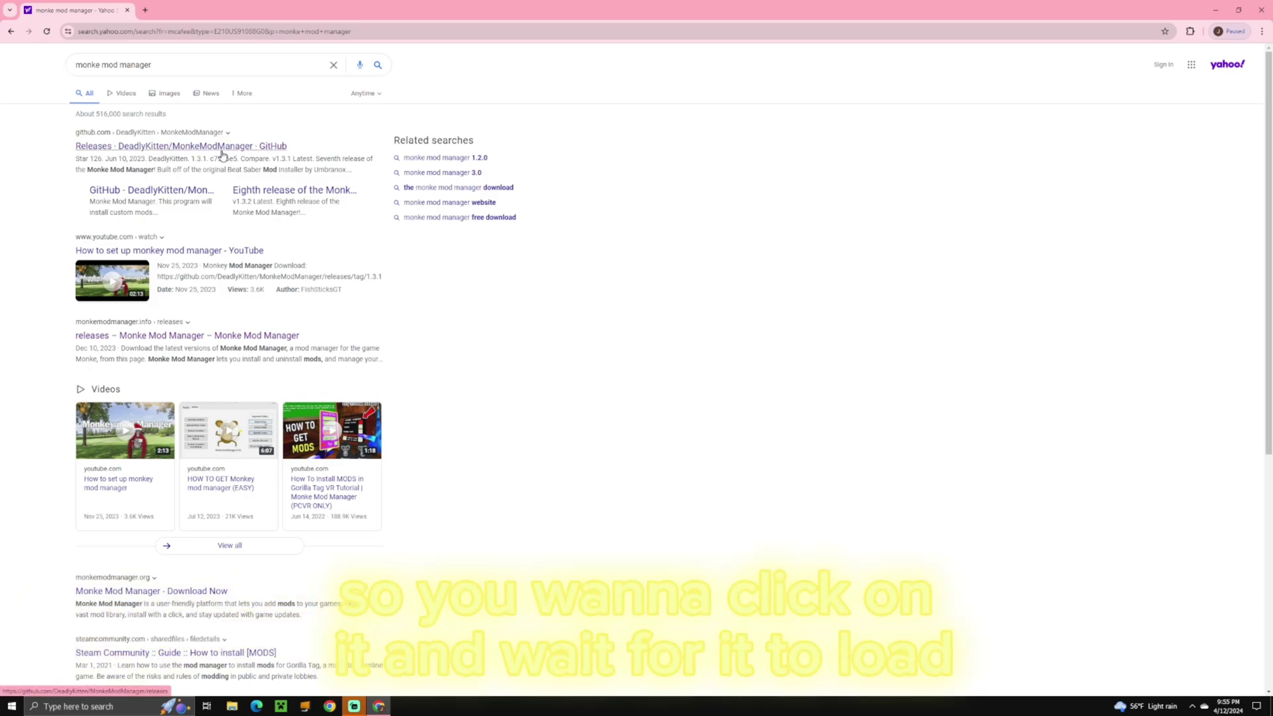
pyautogui.click(176, 147)
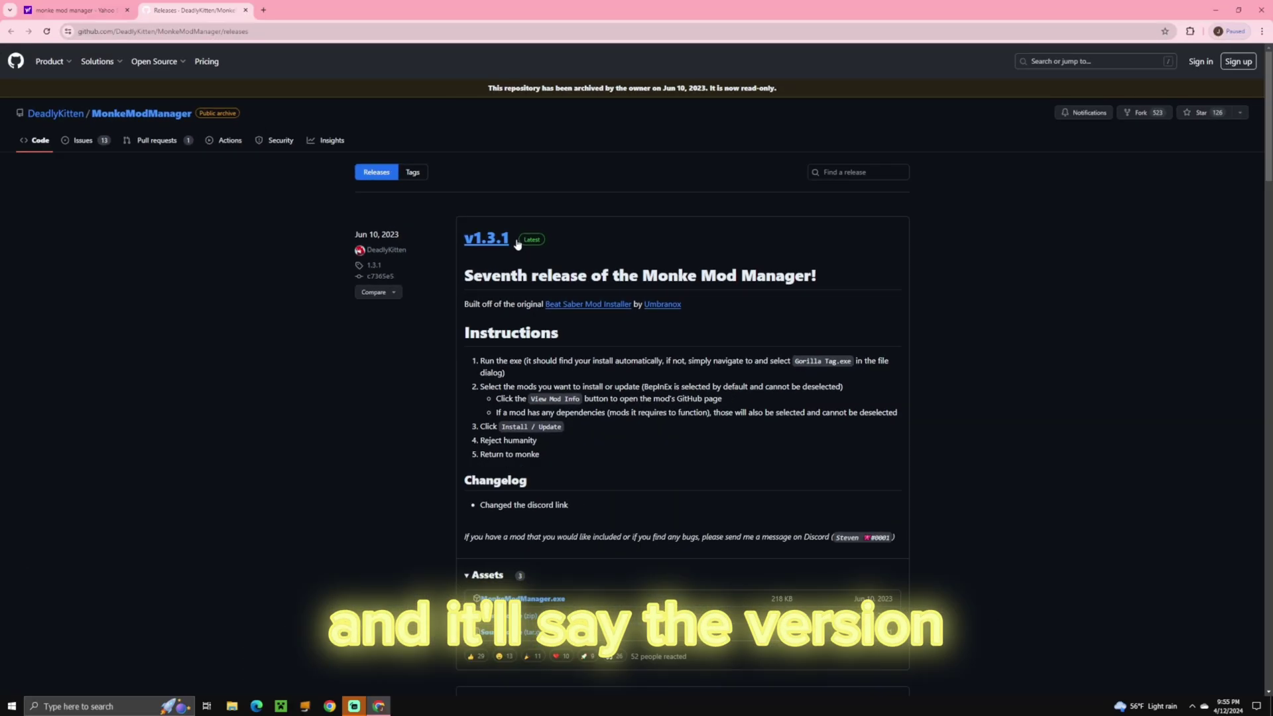
# Examine the v1.3.1 release and its downloadable assets, including MonkeModManager.exe, and close the browser.
pyautogui.doubleClick(512, 241)
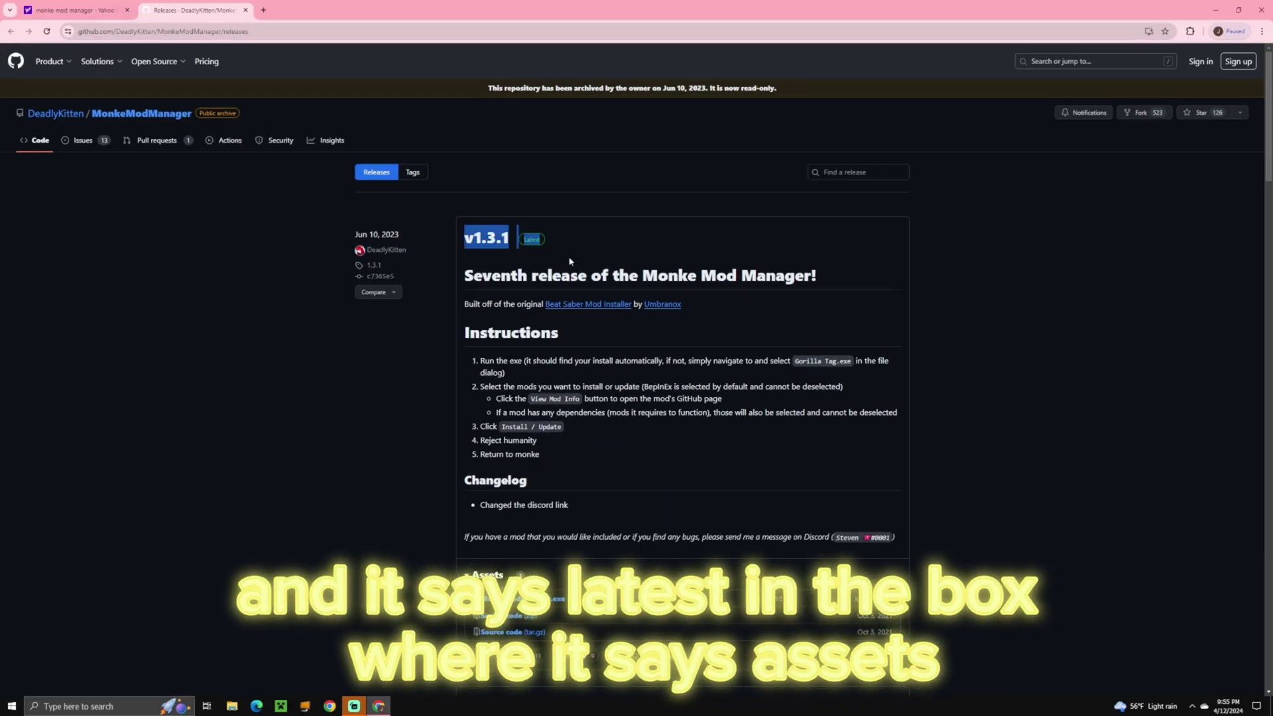
pyautogui.click(529, 239)
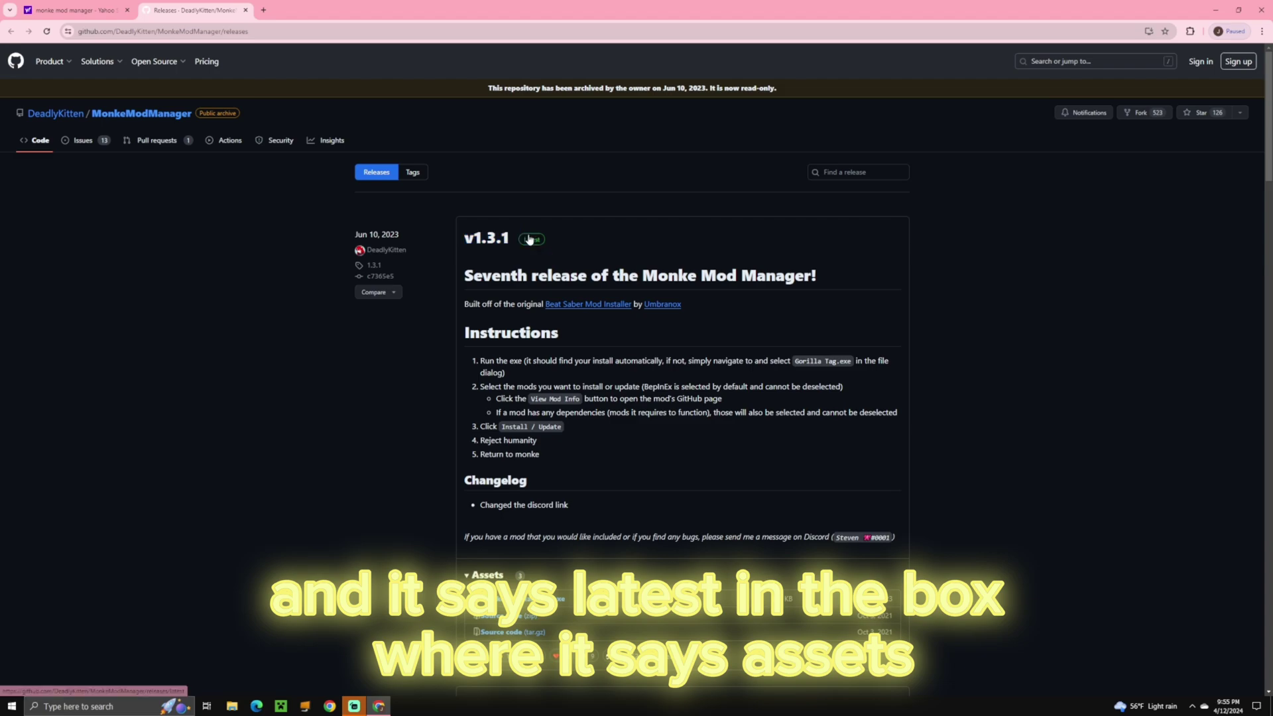
pyautogui.scroll(-4, 528, 299)
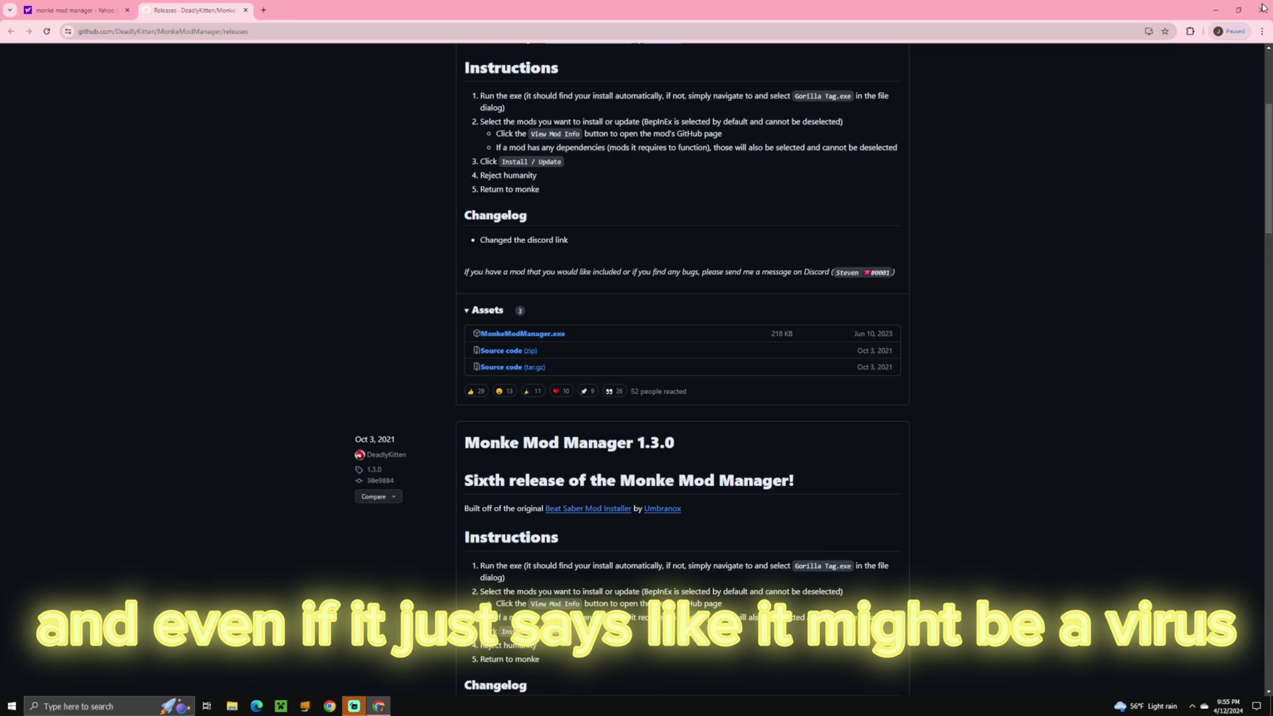
pyautogui.click(1263, 8)
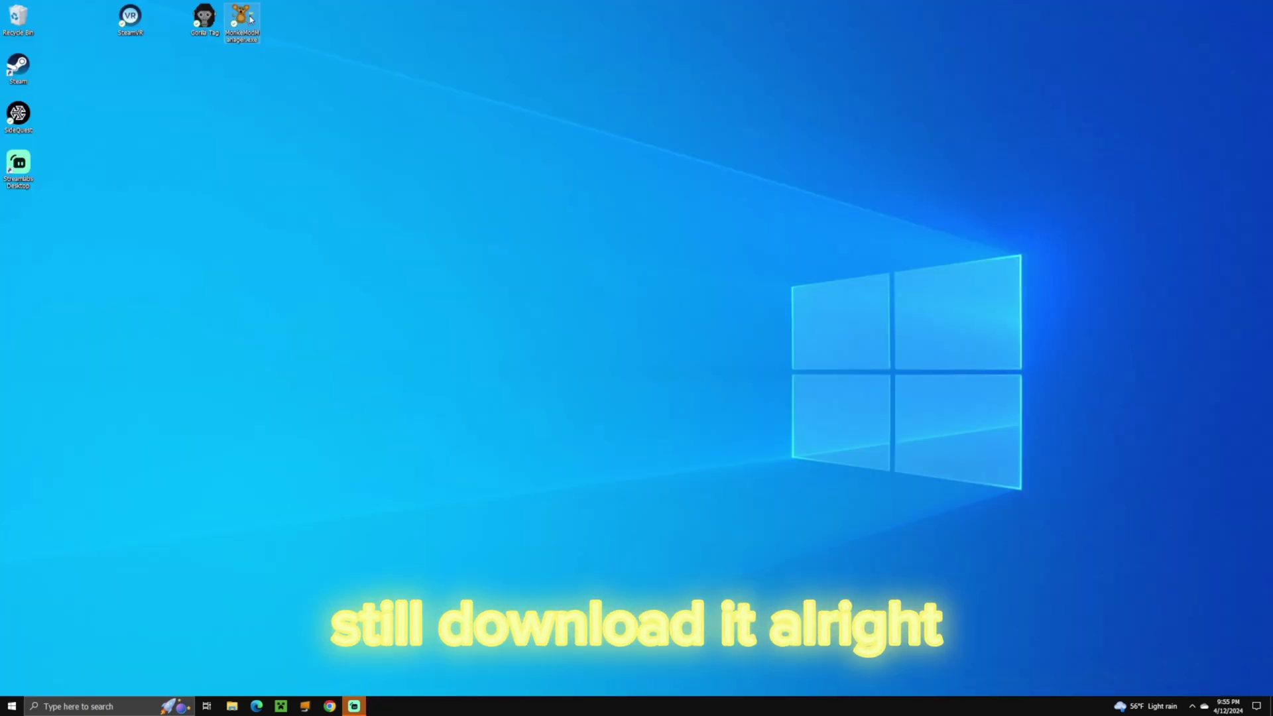
# Launch Monke Mod Manager from the desktop and browse for the Gorilla Tag executable, going into C:\Program Files (x86)\Steam.
pyautogui.doubleClick(251, 19)
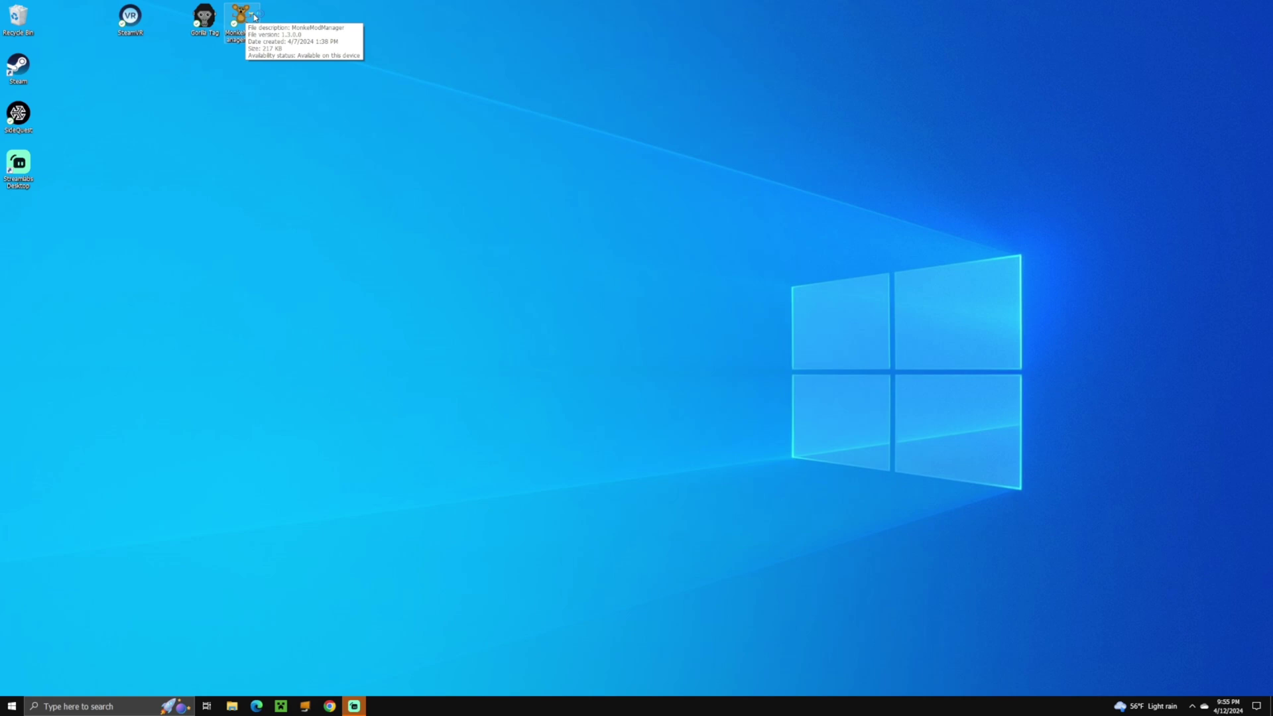
pyautogui.moveTo(619, 252); pyautogui.dragTo(486, 230)
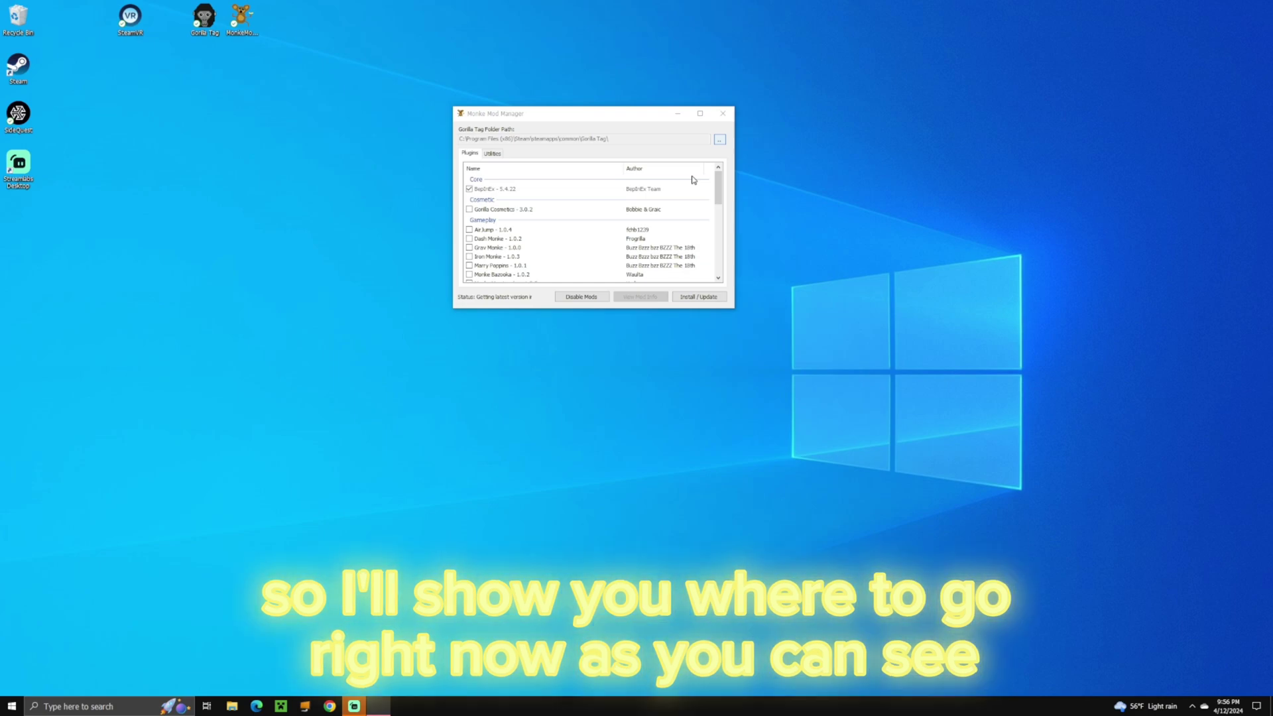
pyautogui.click(719, 139)
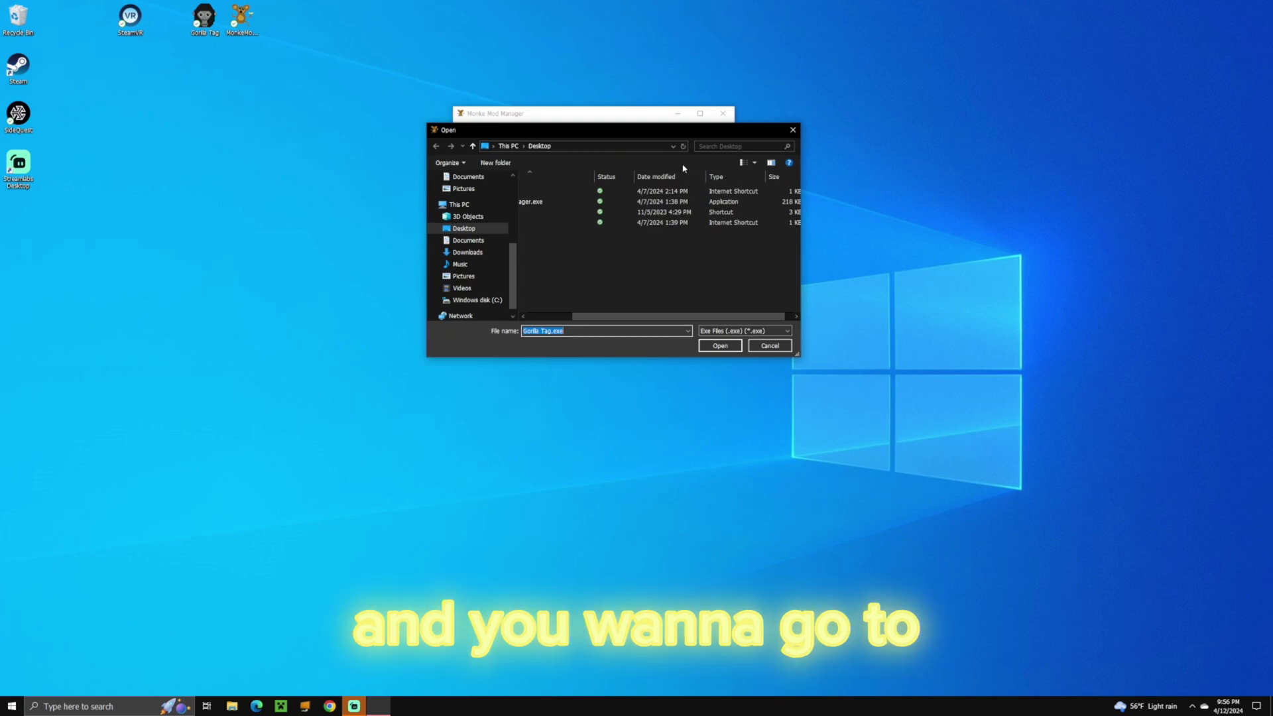
pyautogui.click(472, 297)
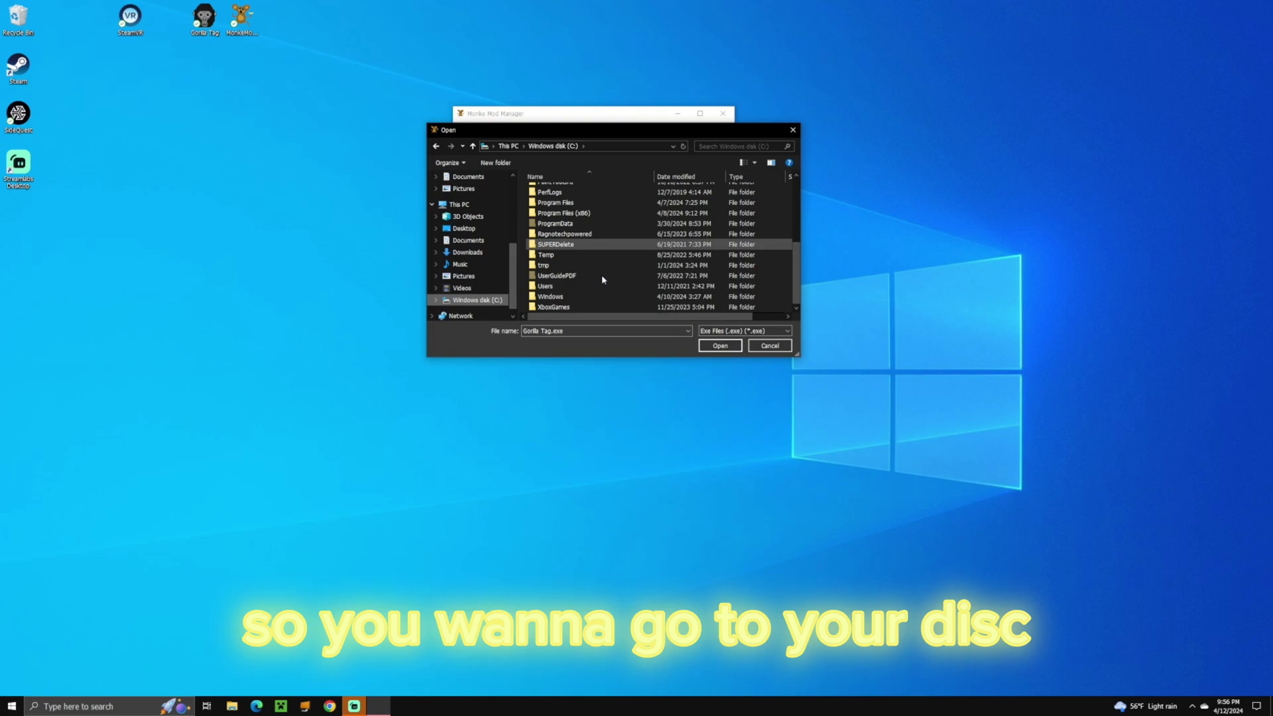
pyautogui.doubleClick(563, 213)
pyautogui.scroll(-5, 561, 271)
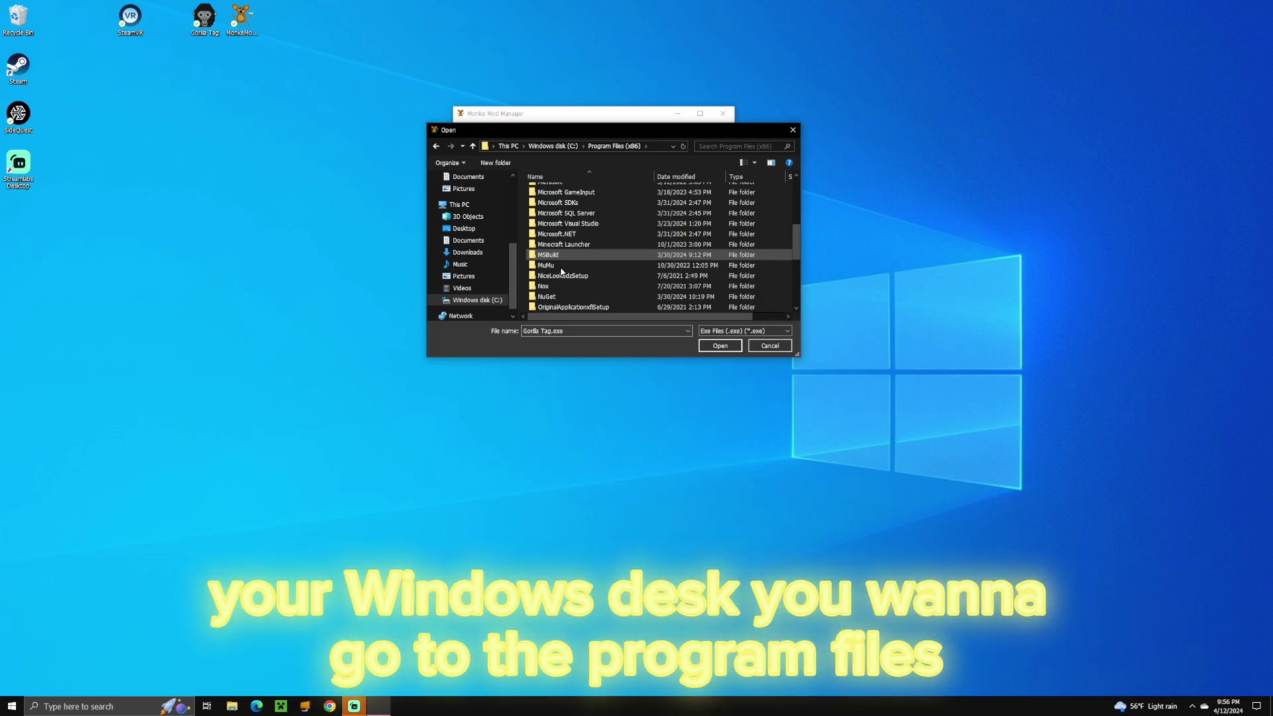
pyautogui.scroll(-5, 561, 271)
pyautogui.doubleClick(556, 228)
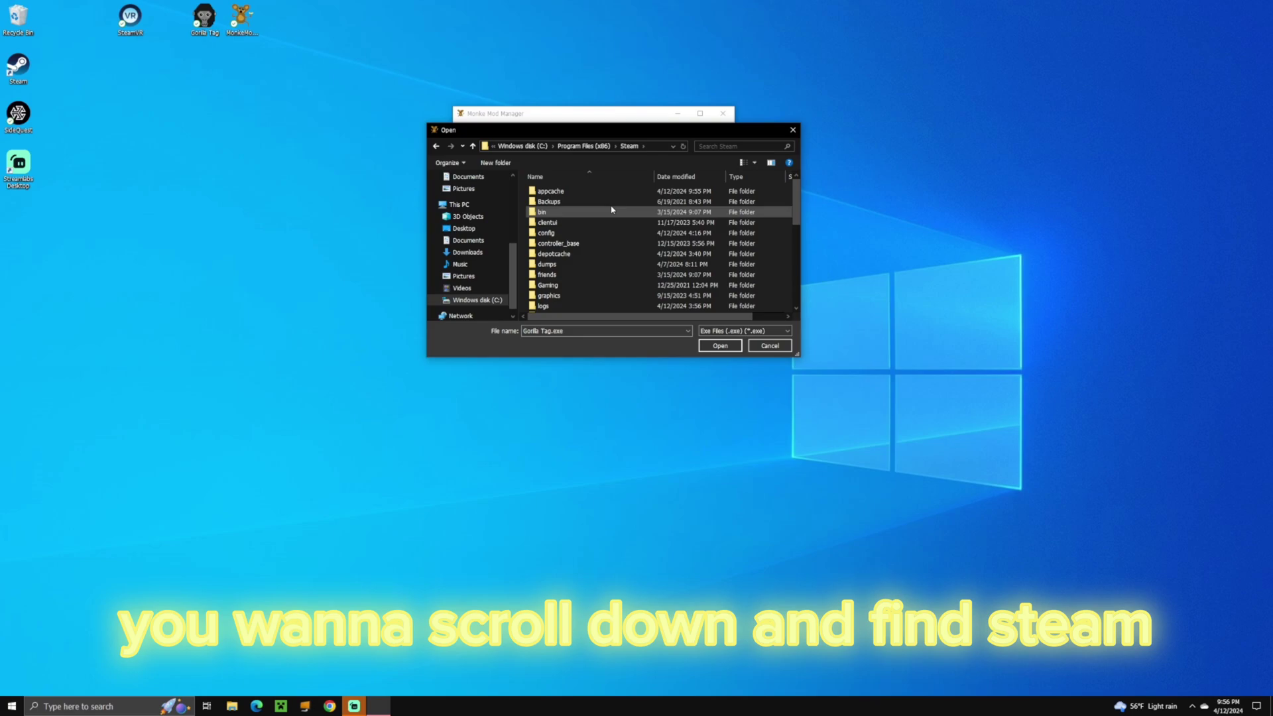
pyautogui.scroll(-5, 611, 210)
pyautogui.doubleClick(549, 194)
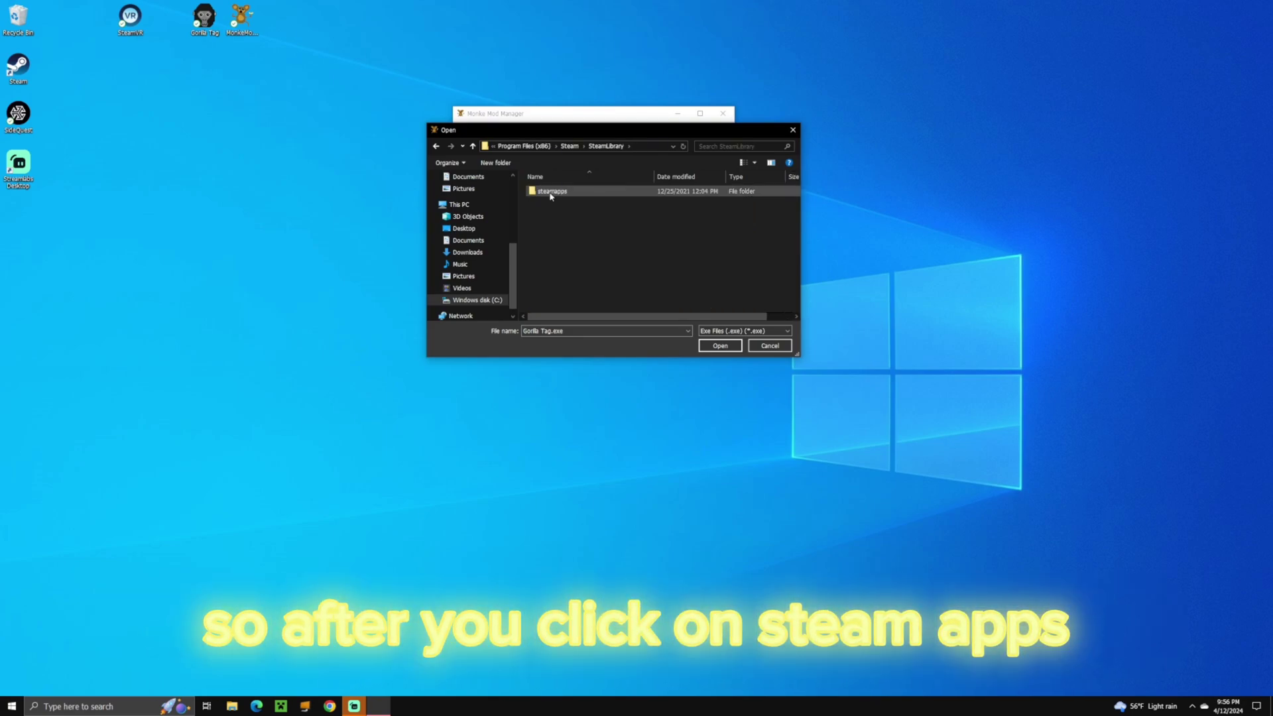
pyautogui.hotkey('alt', 'Up')
pyautogui.hotkey('alt', 'Up')
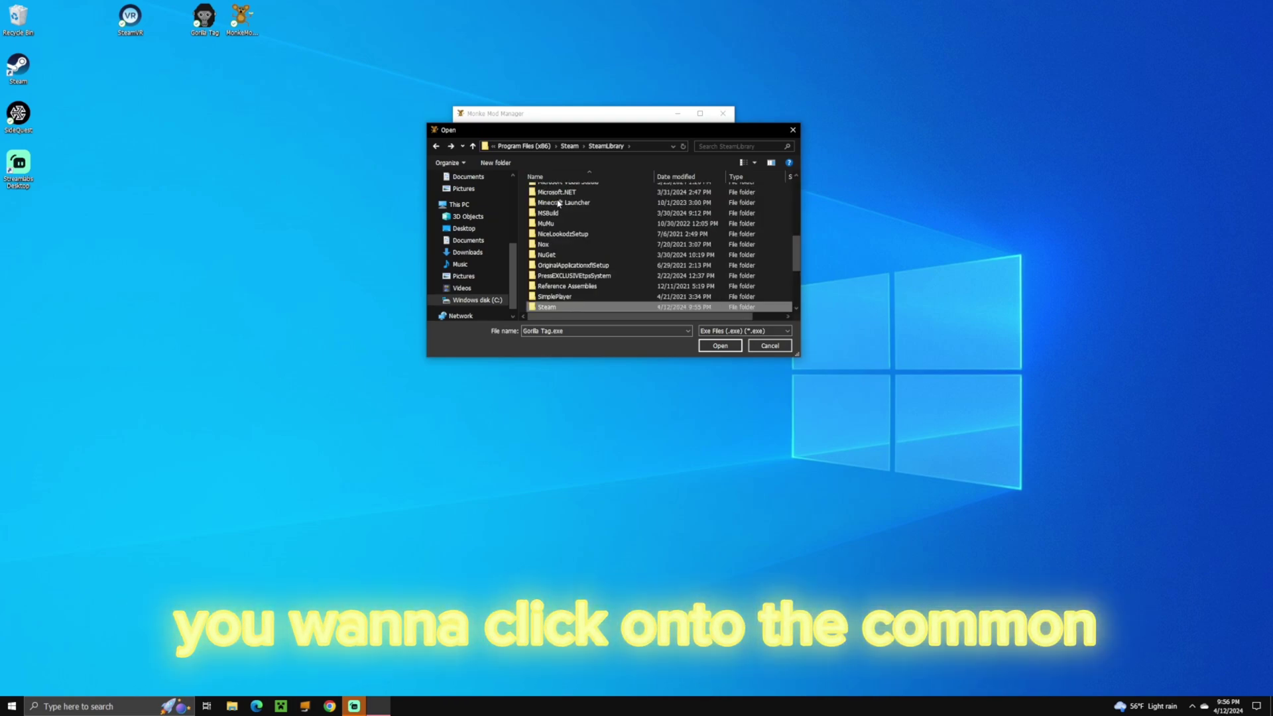
pyautogui.doubleClick(550, 307)
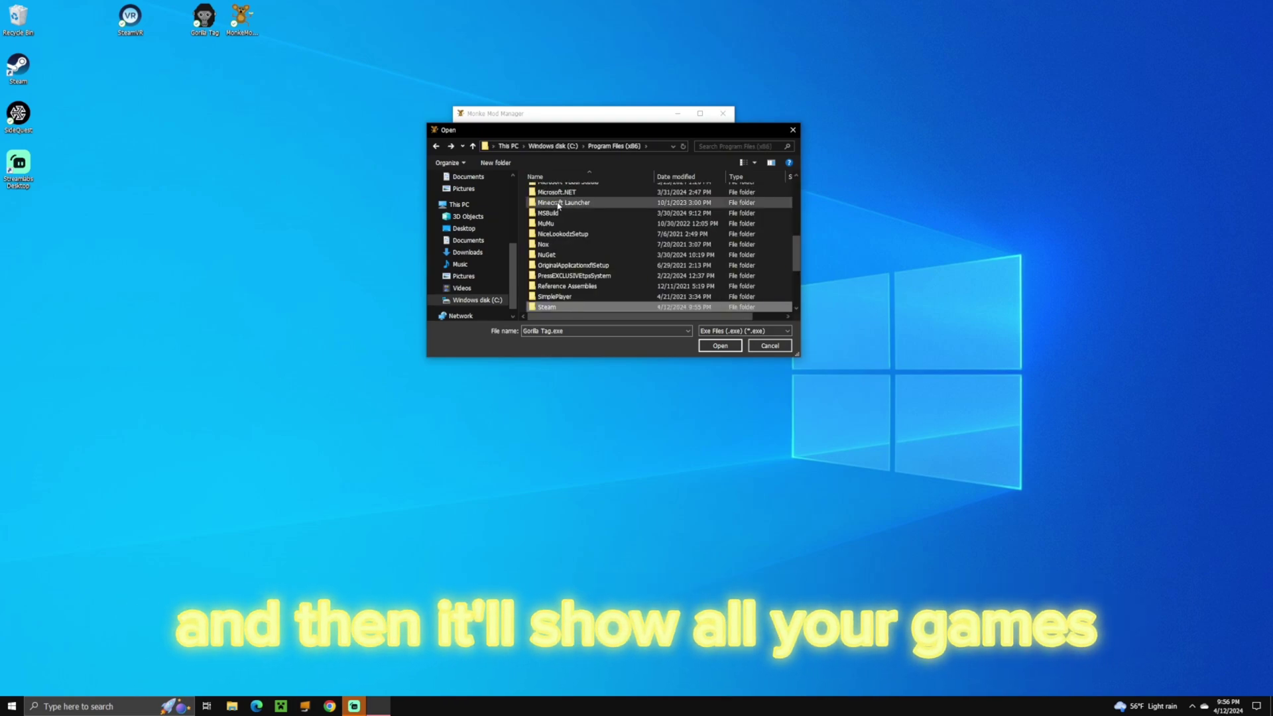
# Set the Gorilla Tag folder path by choosing Gorilla Tag.exe from the game's folder under steamapps\common.
pyautogui.scroll(-3, 555, 308)
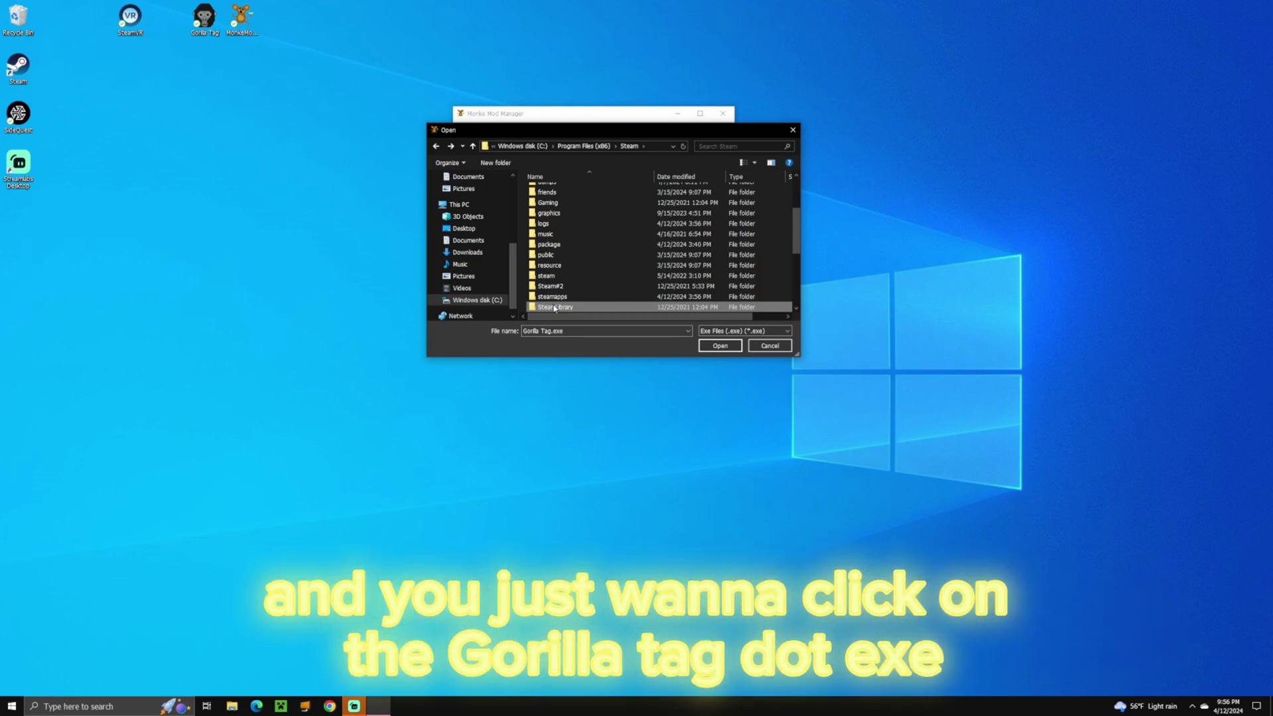
pyautogui.doubleClick(552, 297)
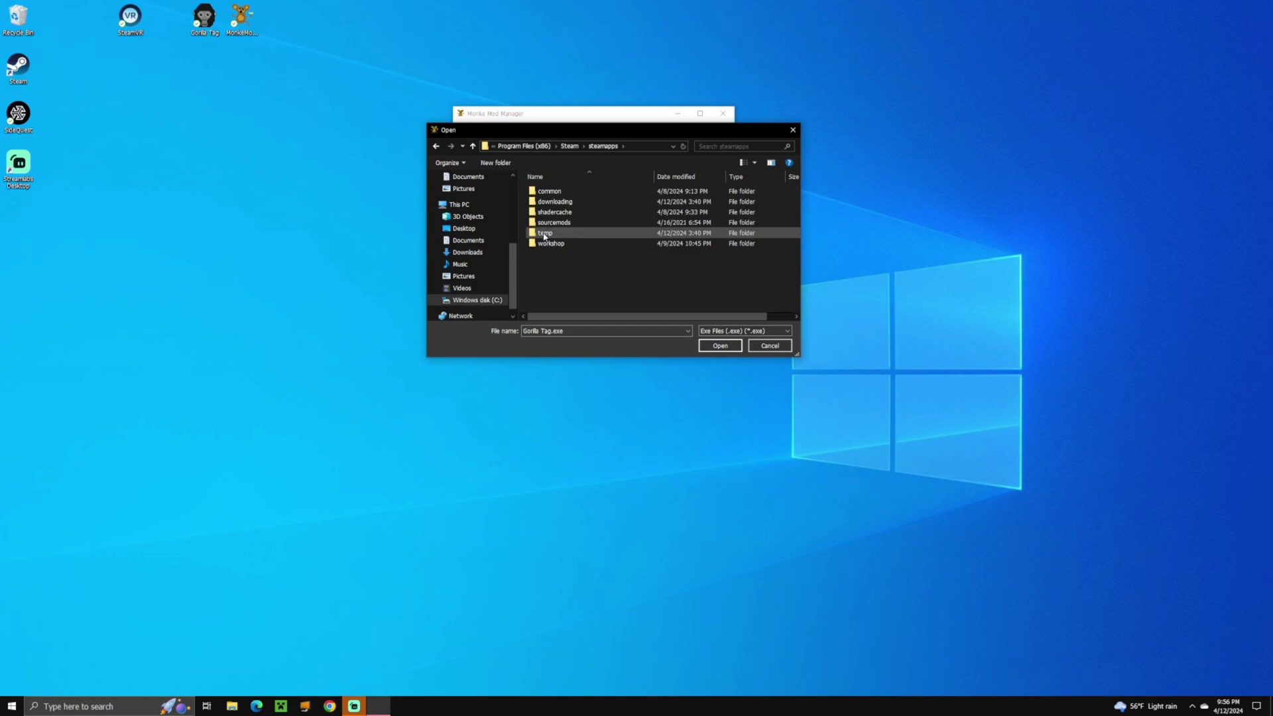
pyautogui.doubleClick(549, 191)
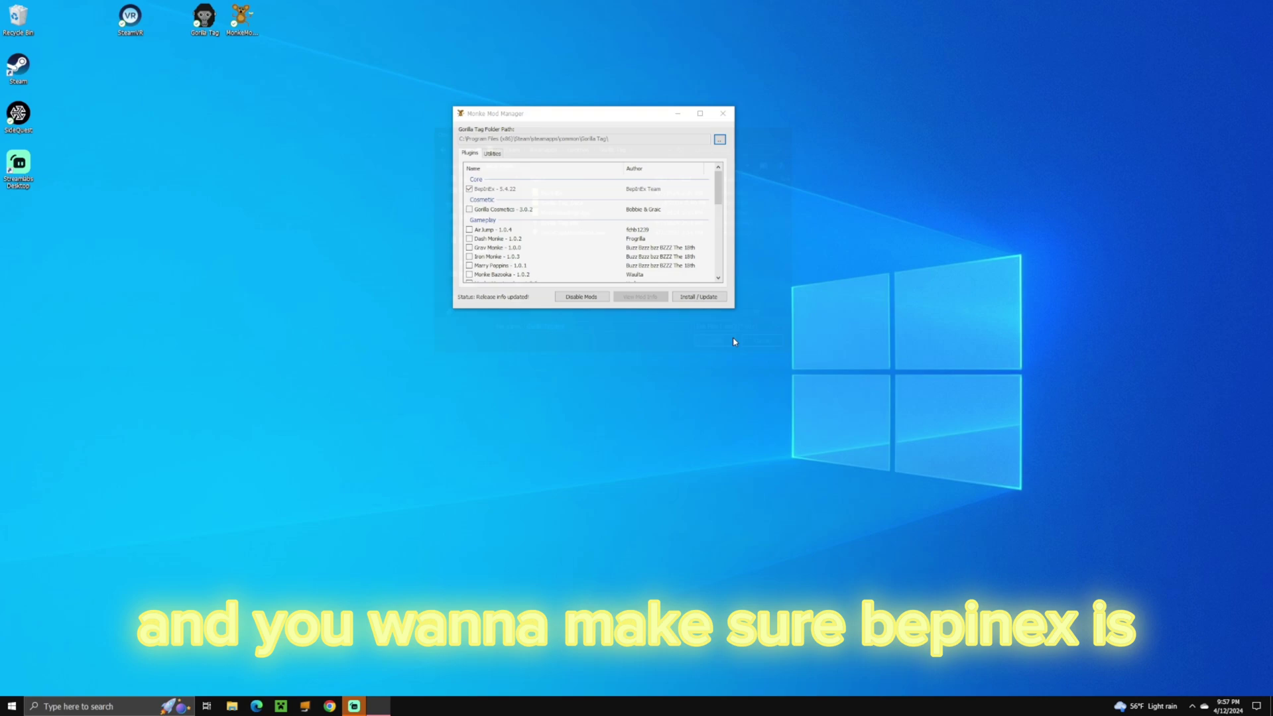
# Select the Bepinject, TMPLoader and Utilla libraries in the plugin list.
pyautogui.scroll(-10, 468, 260)
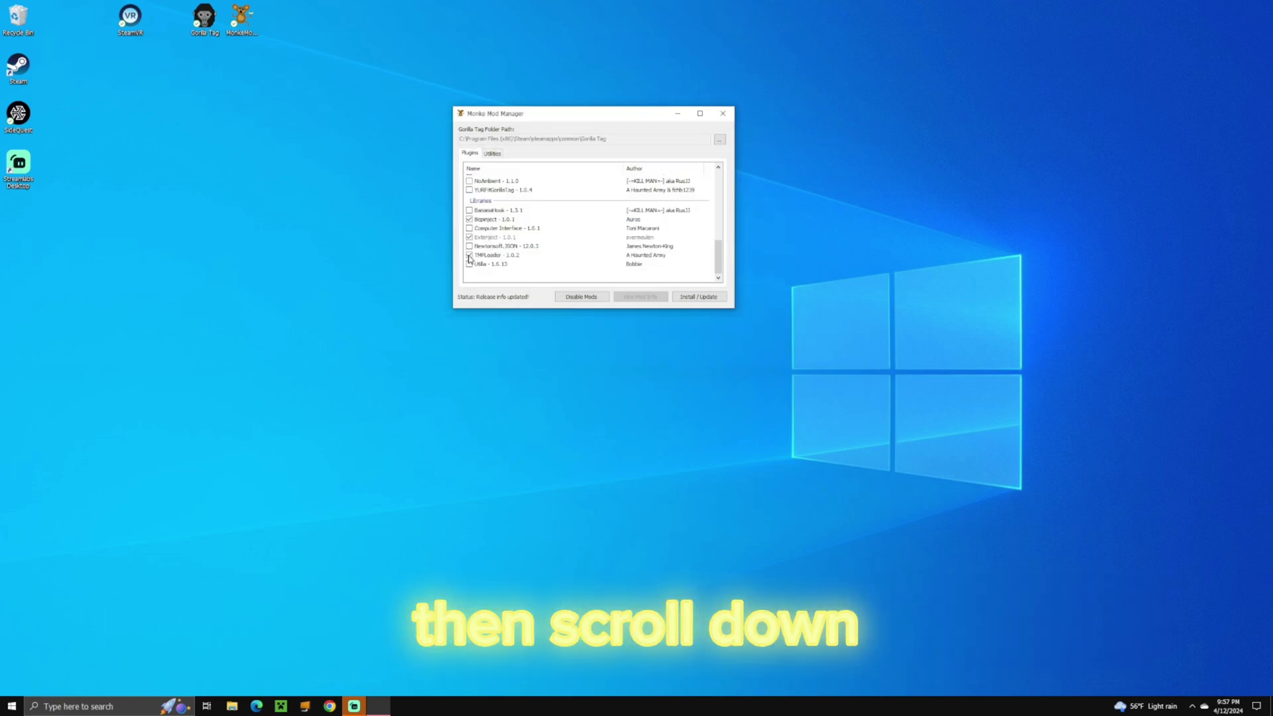
pyautogui.click(469, 255)
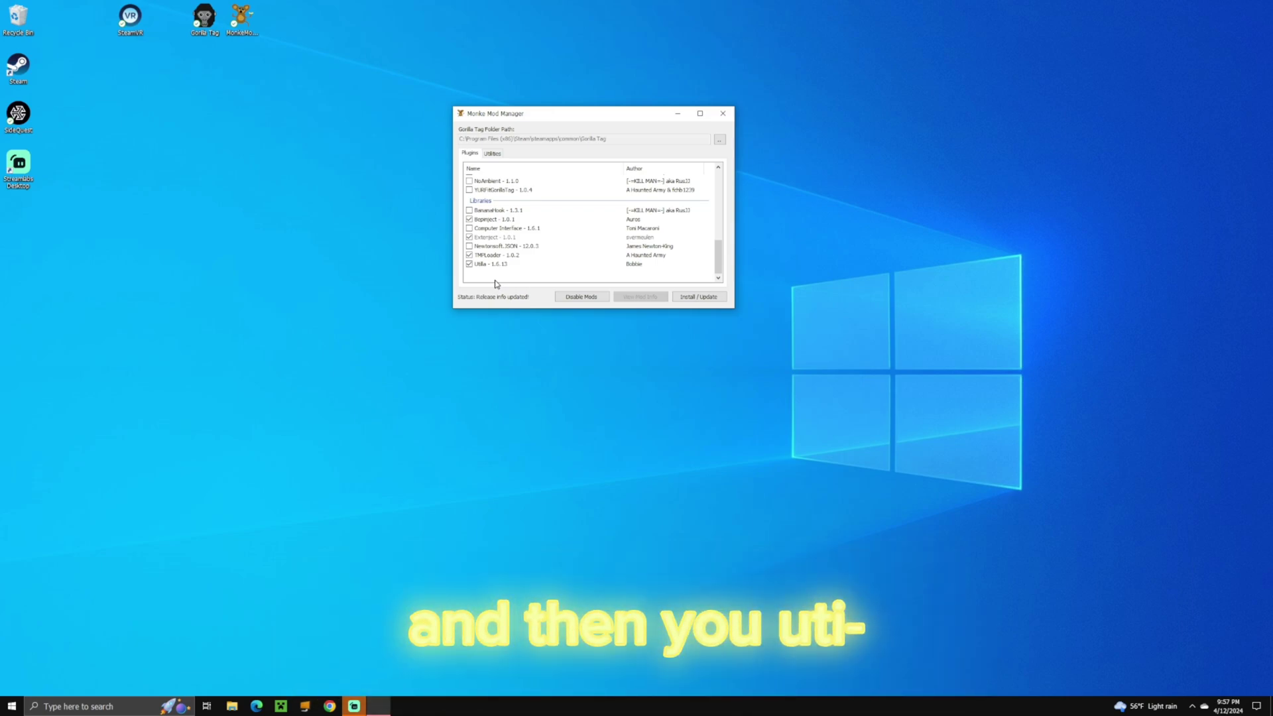
# Open the game folder from the mod manager's utilities and go into its BepInEx\plugins folder.
pyautogui.click(492, 153)
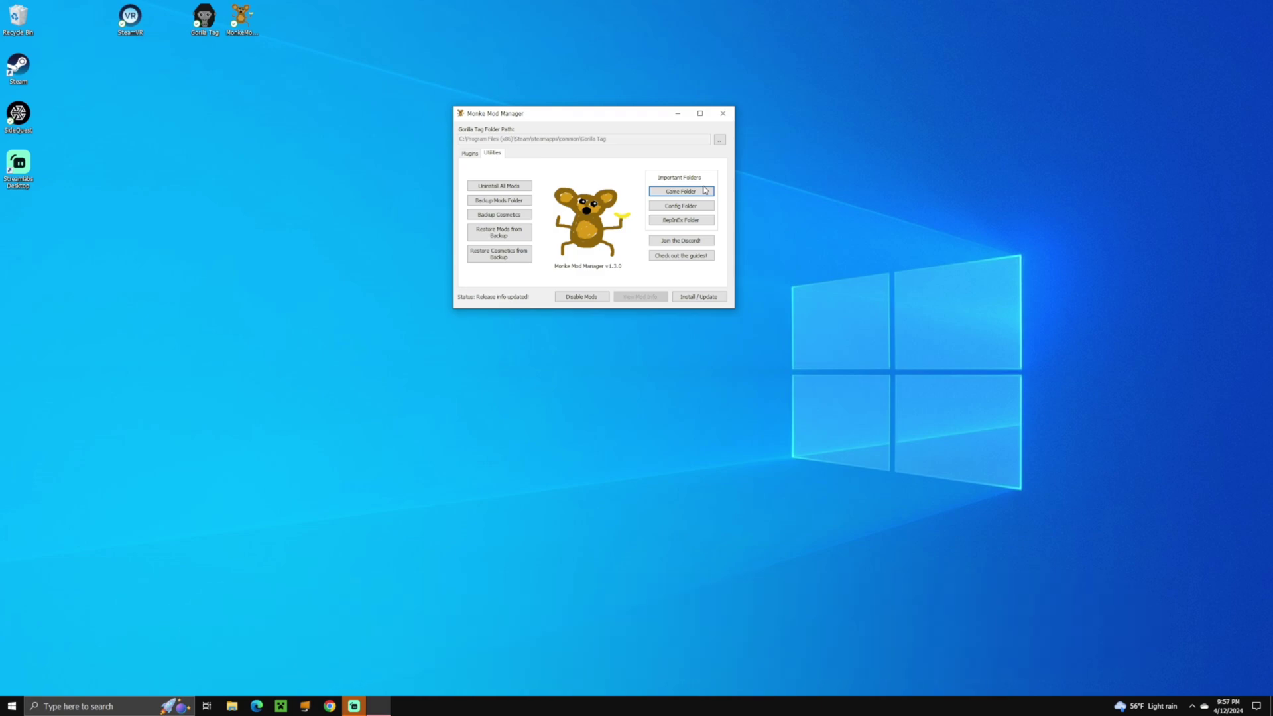
pyautogui.click(705, 191)
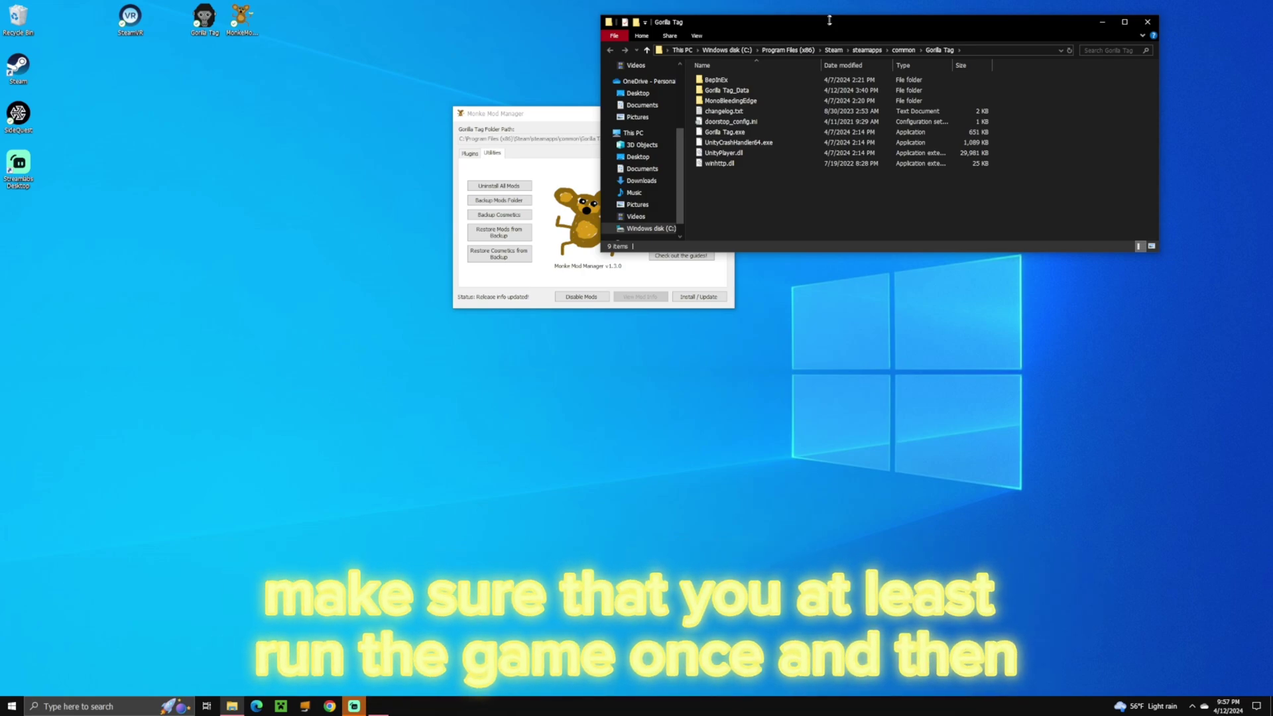
pyautogui.moveTo(828, 20); pyautogui.dragTo(512, 104)
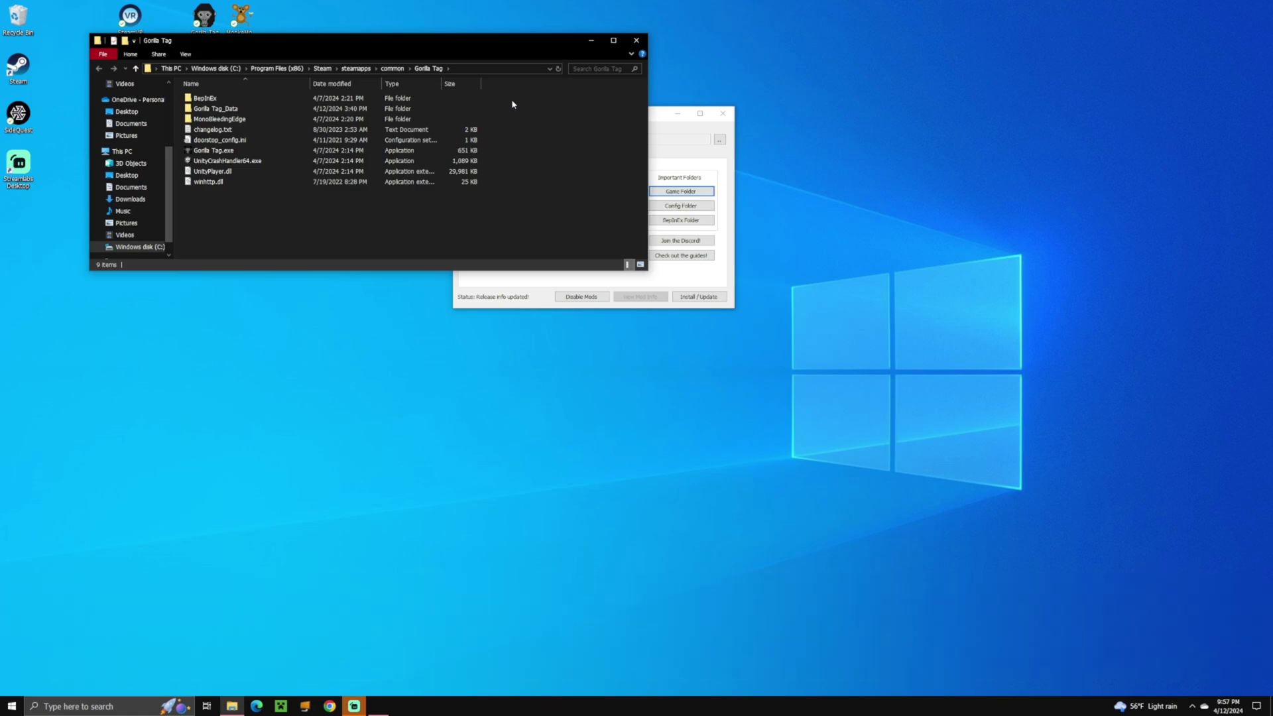
pyautogui.moveTo(512, 104); pyautogui.dragTo(331, 133)
pyautogui.doubleClick(203, 98)
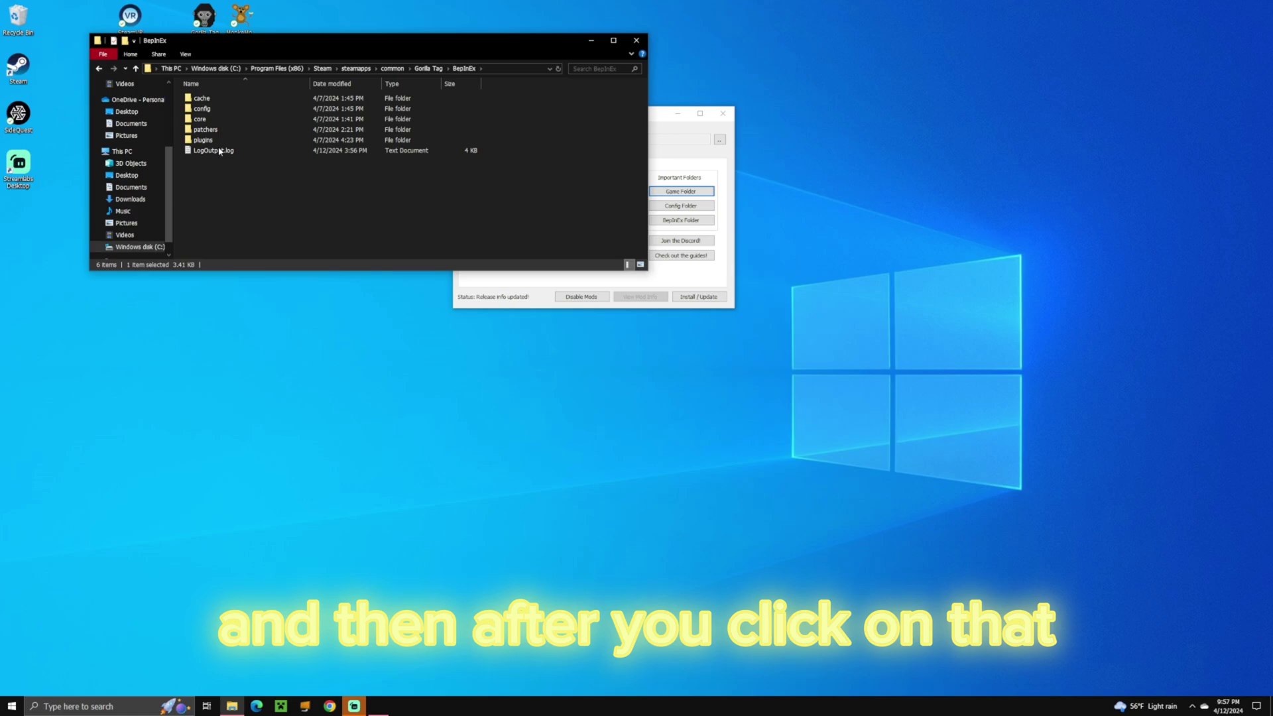
pyautogui.doubleClick(203, 140)
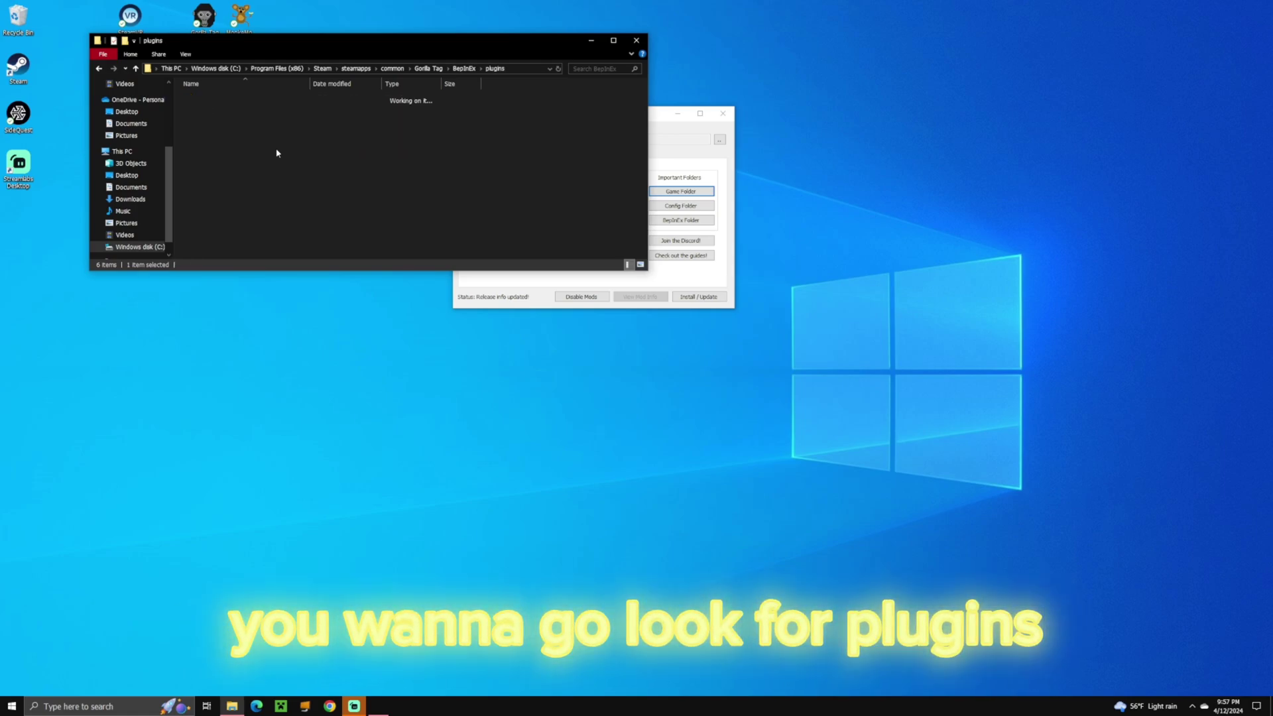